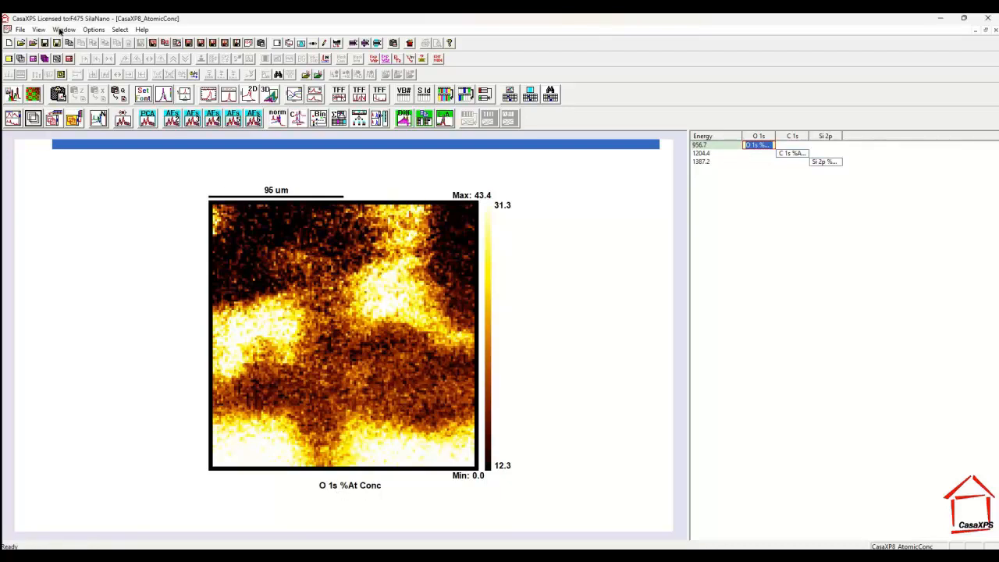
# Switch to the CasaXP8 image file and open the Image Processing dialog clear of the image display.
pyautogui.click(61, 30)
pyautogui.click(83, 126)
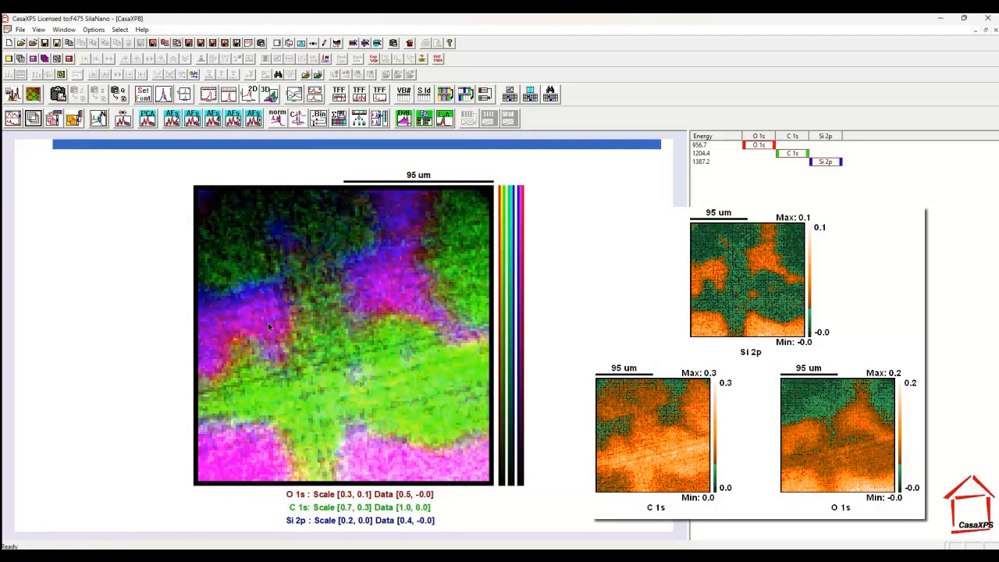
pyautogui.click(35, 92)
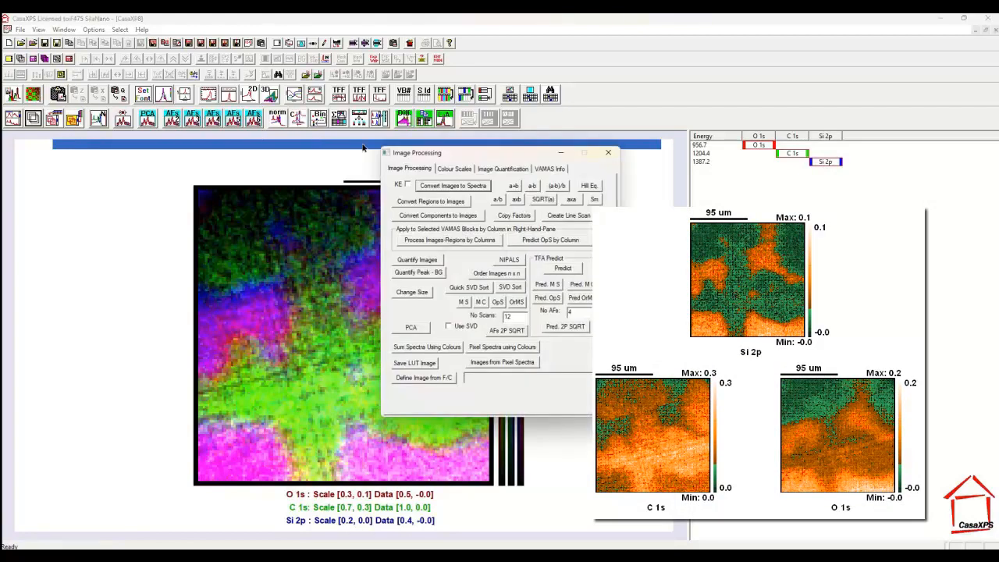
pyautogui.moveTo(414, 155); pyautogui.dragTo(742, 200)
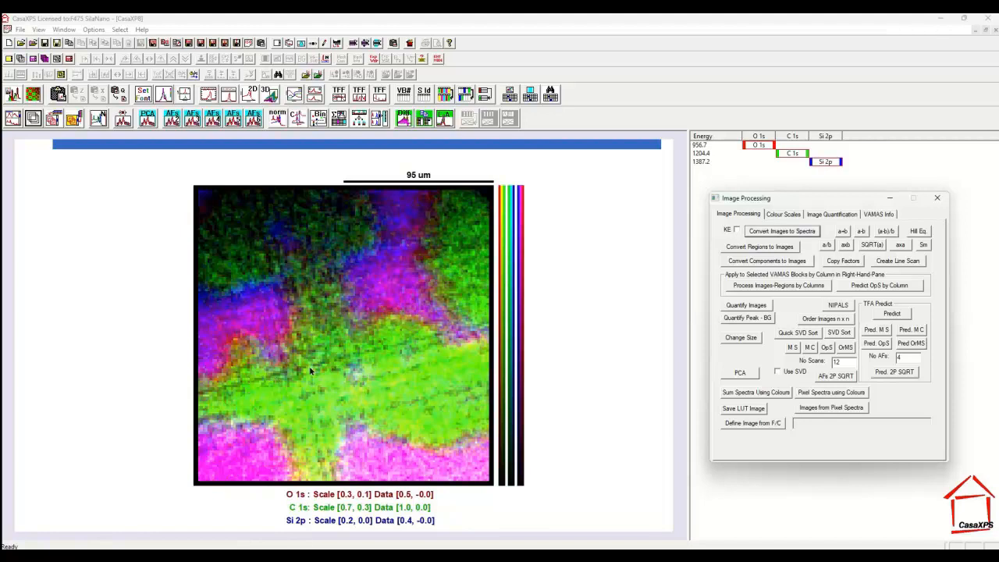
# View the O 1s, C 1s and Si 2p images individually and overlaid together.
pyautogui.click(758, 146)
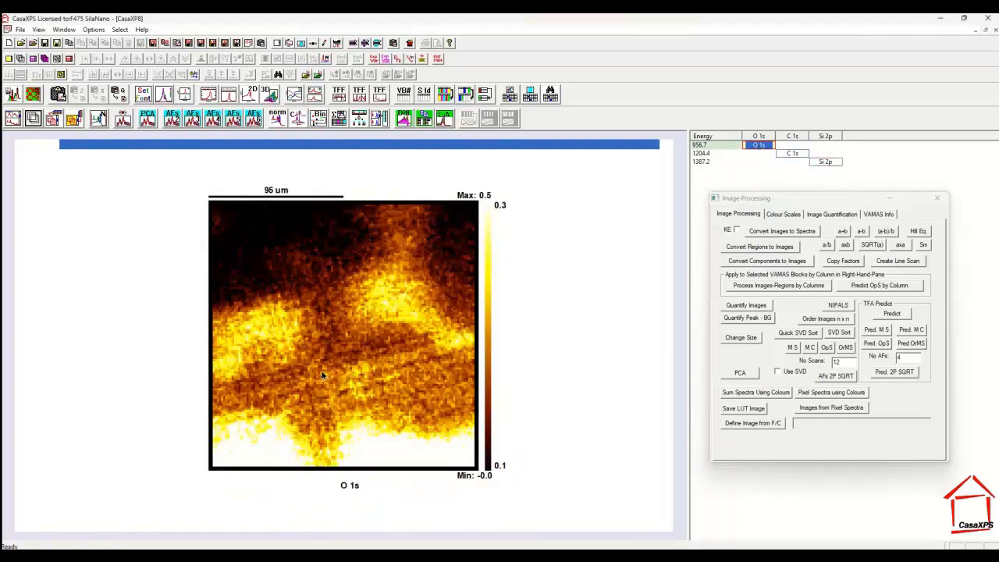
pyautogui.click(793, 153)
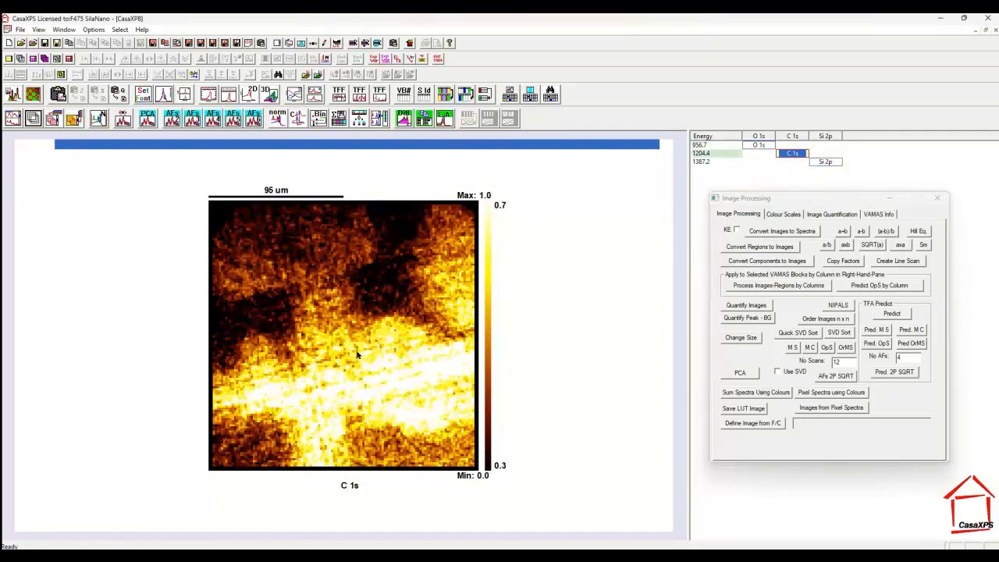
pyautogui.click(827, 162)
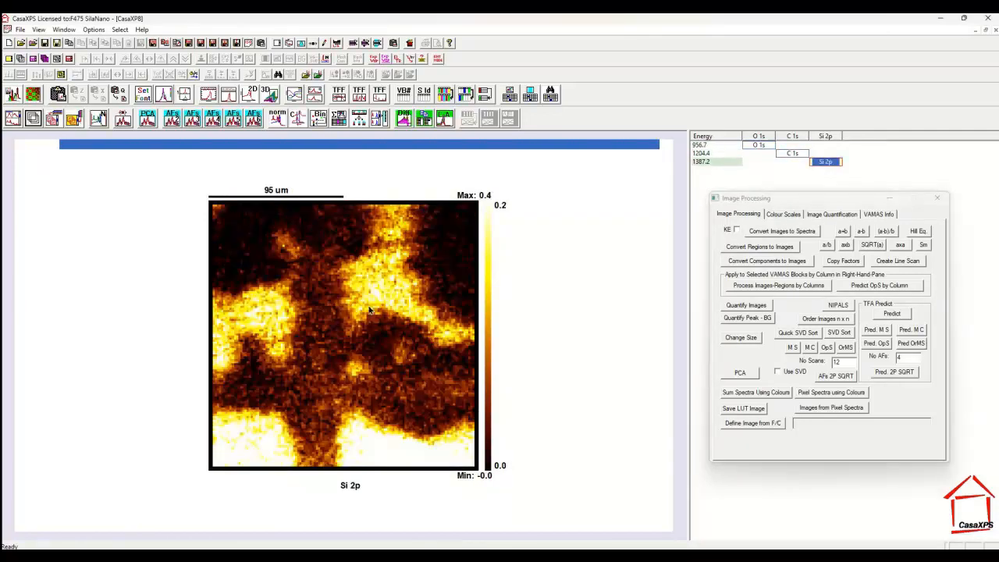
pyautogui.click(724, 137)
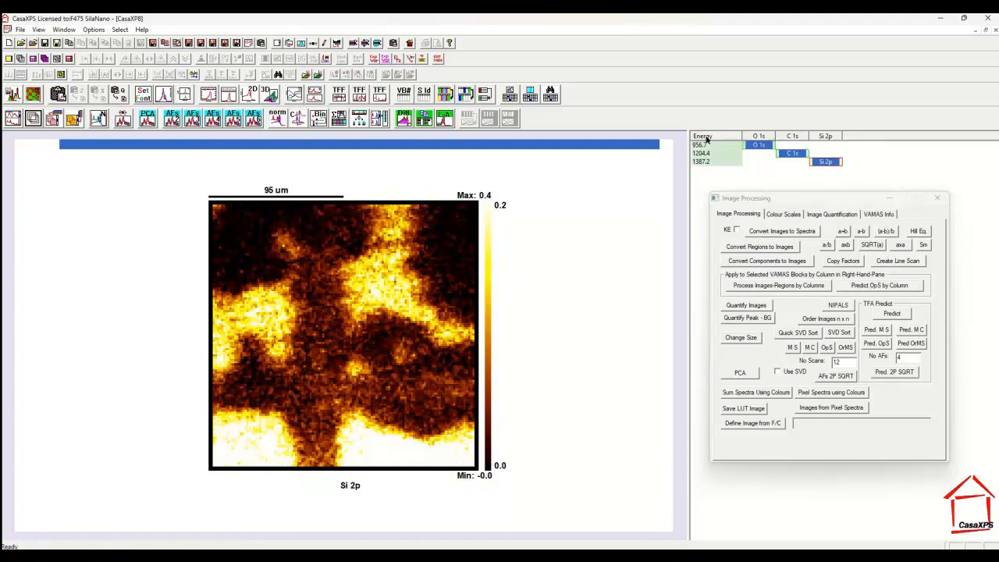
pyautogui.click(33, 118)
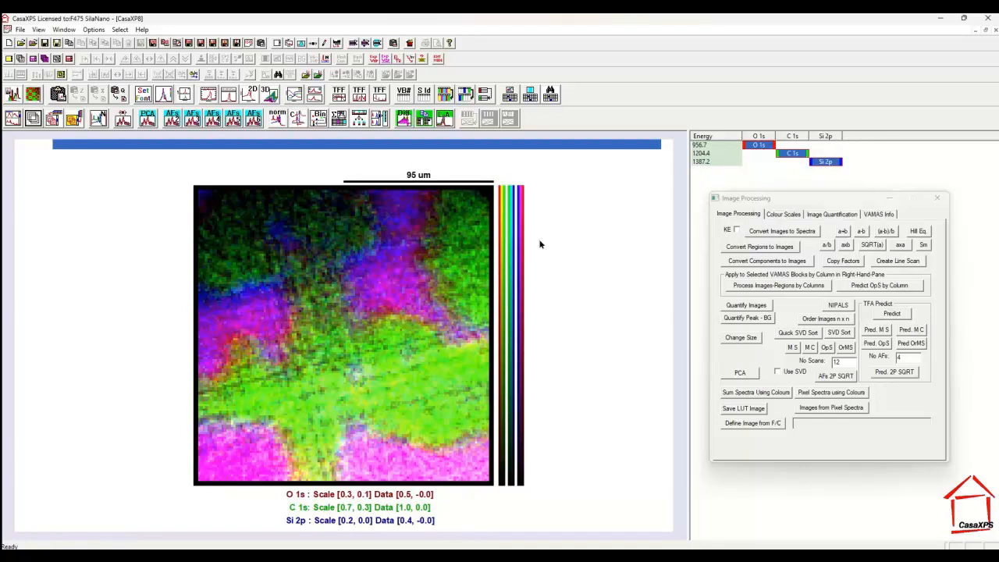
# Compare the O 1s intensity image with the O 1s atomic concentration image in CasaXP8_AtomicConc.
pyautogui.click(757, 145)
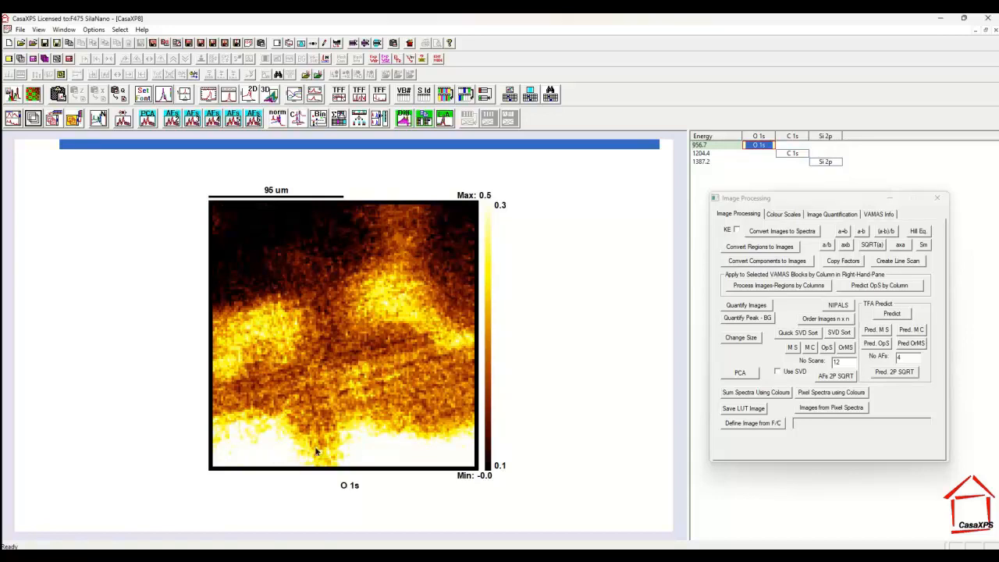
pyautogui.click(64, 29)
pyautogui.click(90, 138)
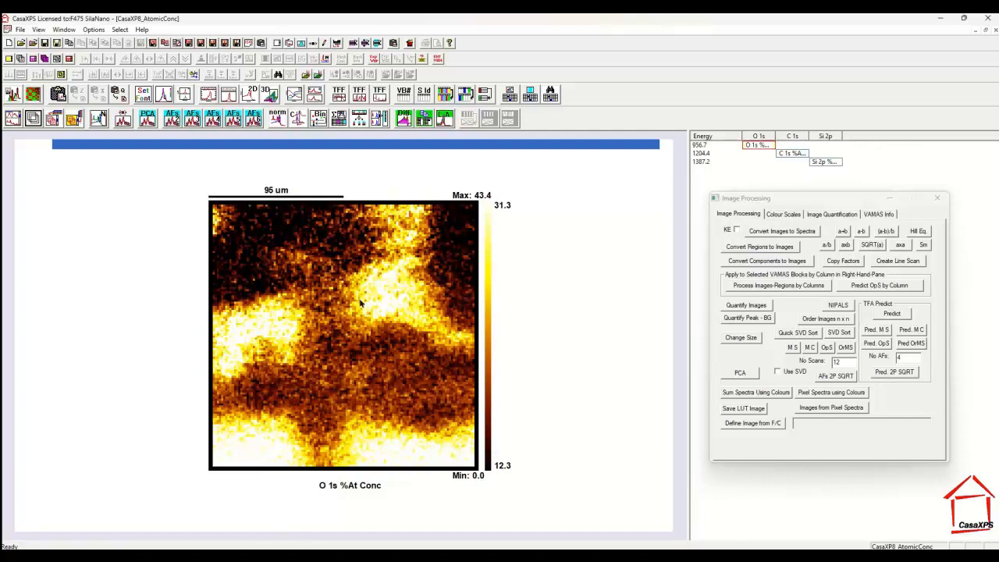
# Display the Si 2p atomic concentration image and apply the False colour scale to it.
pyautogui.click(812, 162)
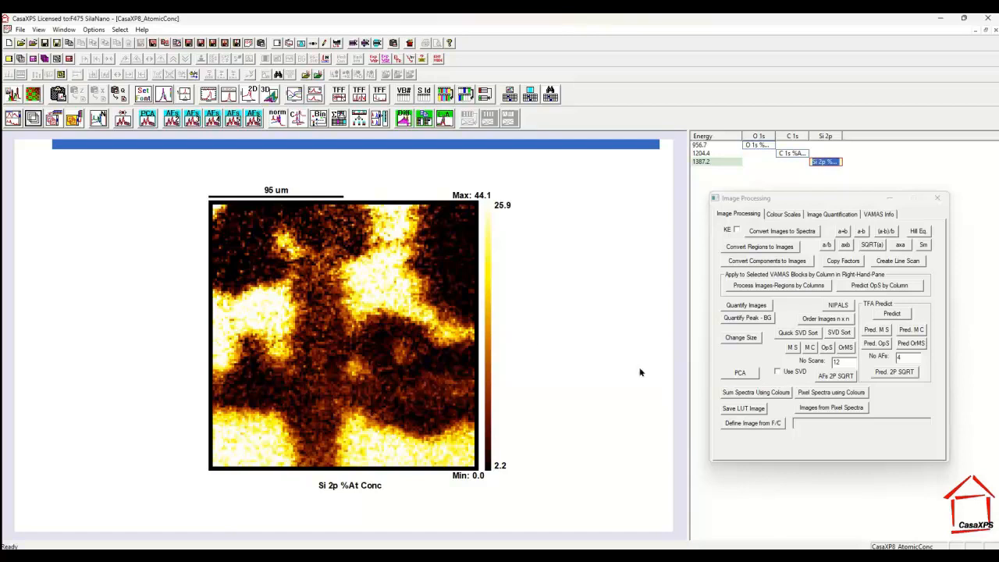
pyautogui.click(778, 218)
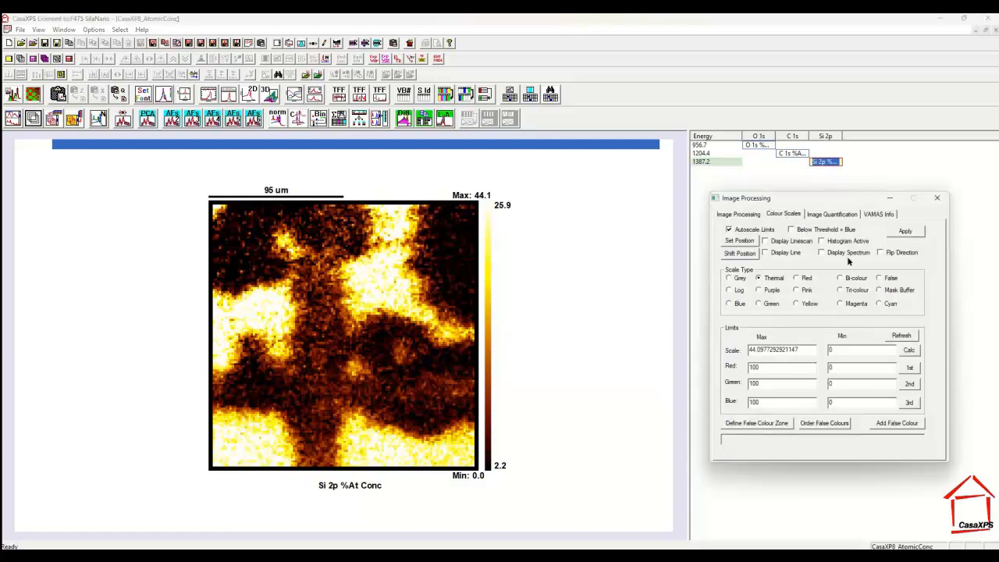
pyautogui.click(883, 278)
pyautogui.click(904, 231)
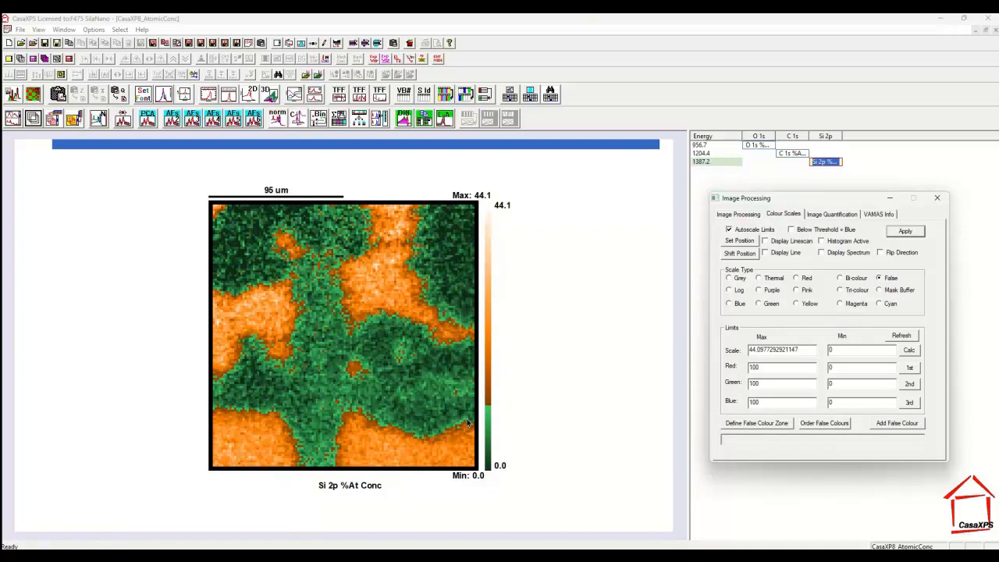
# Add an 8-step bi-colour false-colour range with histogram equalization over the Si 2p image's full intensity scale, 0 to about 44.1.
pyautogui.click(493, 482)
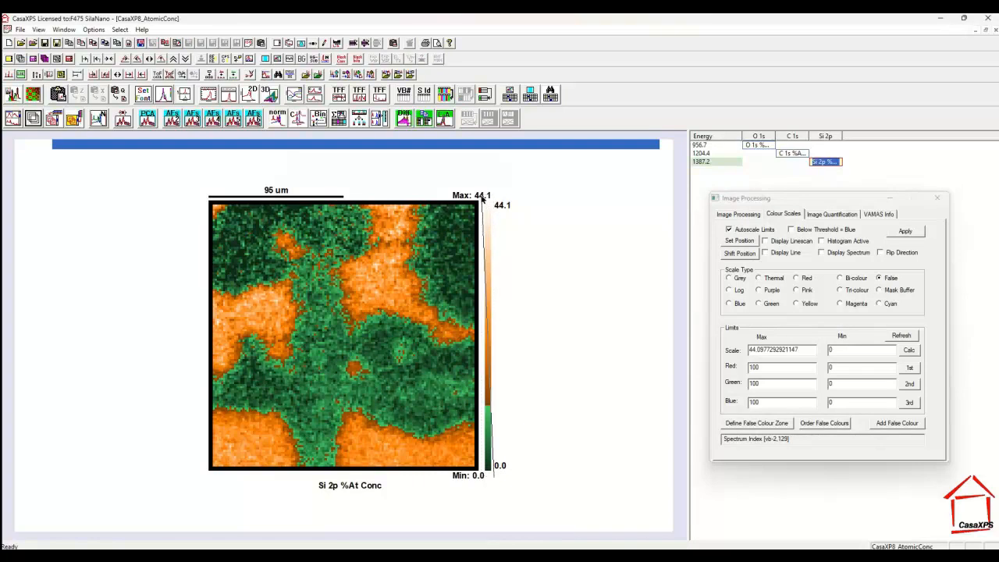
pyautogui.click(890, 424)
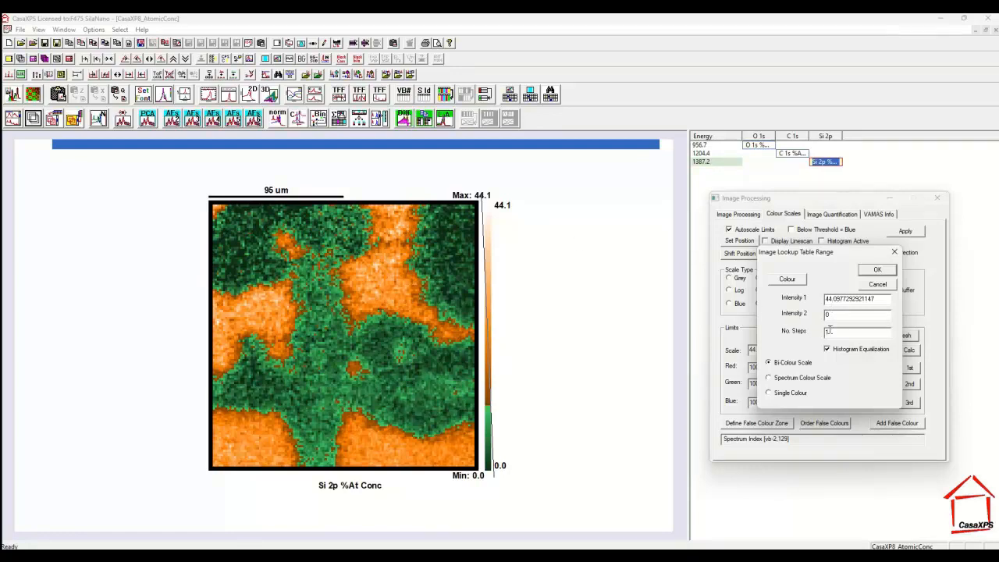
pyautogui.moveTo(831, 331); pyautogui.dragTo(803, 333)
pyautogui.write('8')
pyautogui.click(874, 271)
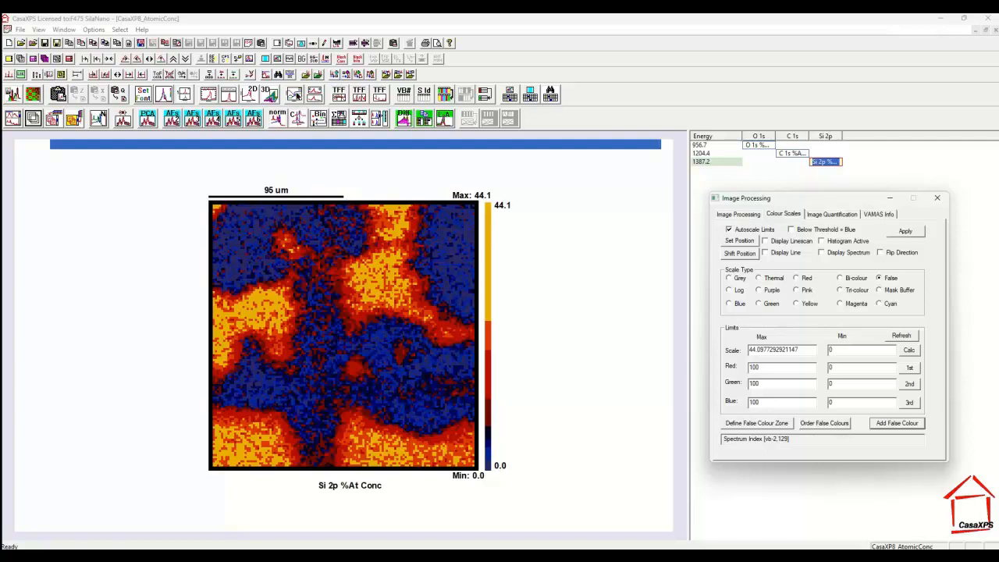
# Open the colour settings in the tile display parameters and inspect the current spectra colour palette.
pyautogui.click(288, 45)
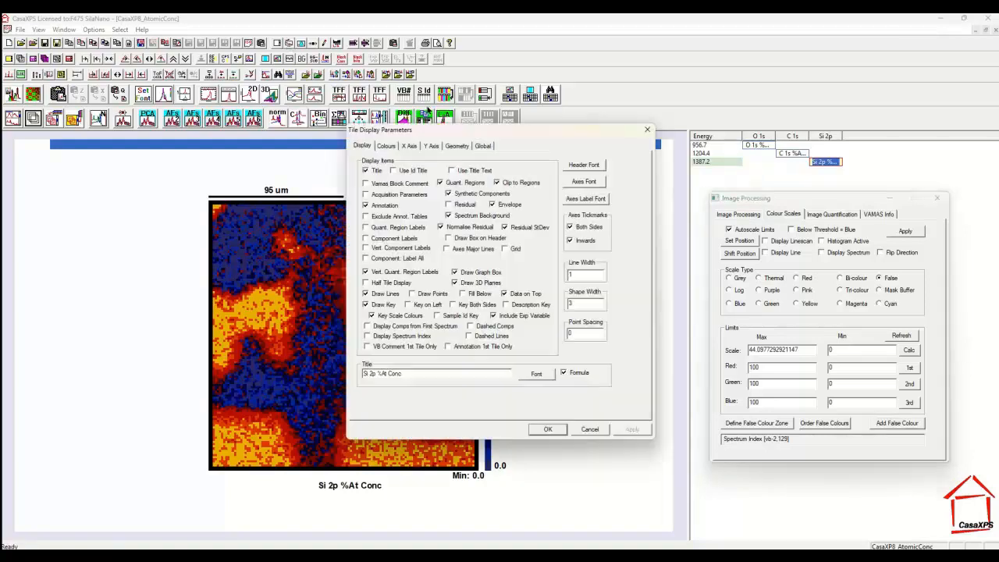
pyautogui.moveTo(418, 134); pyautogui.dragTo(679, 189)
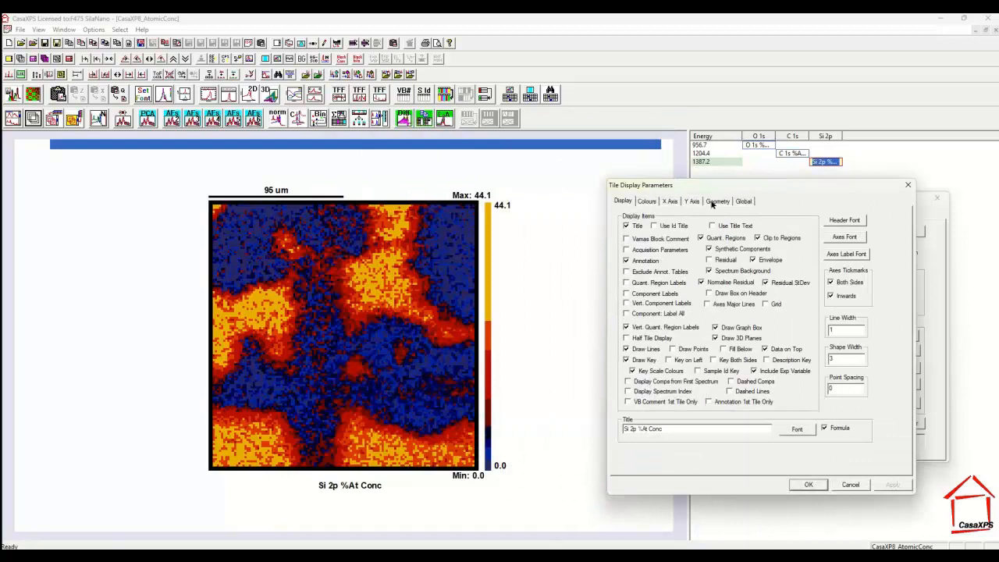
pyautogui.click(648, 201)
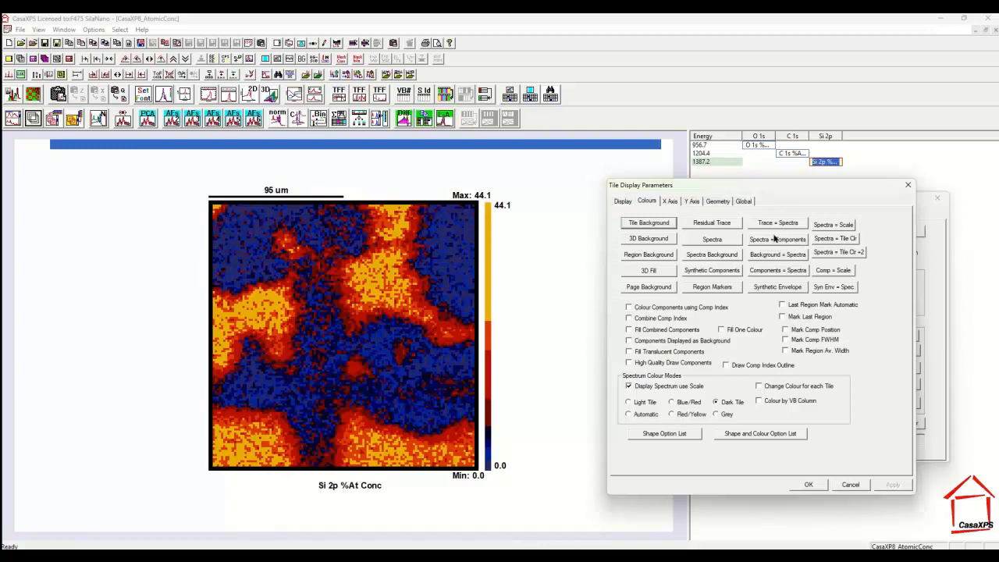
pyautogui.click(712, 239)
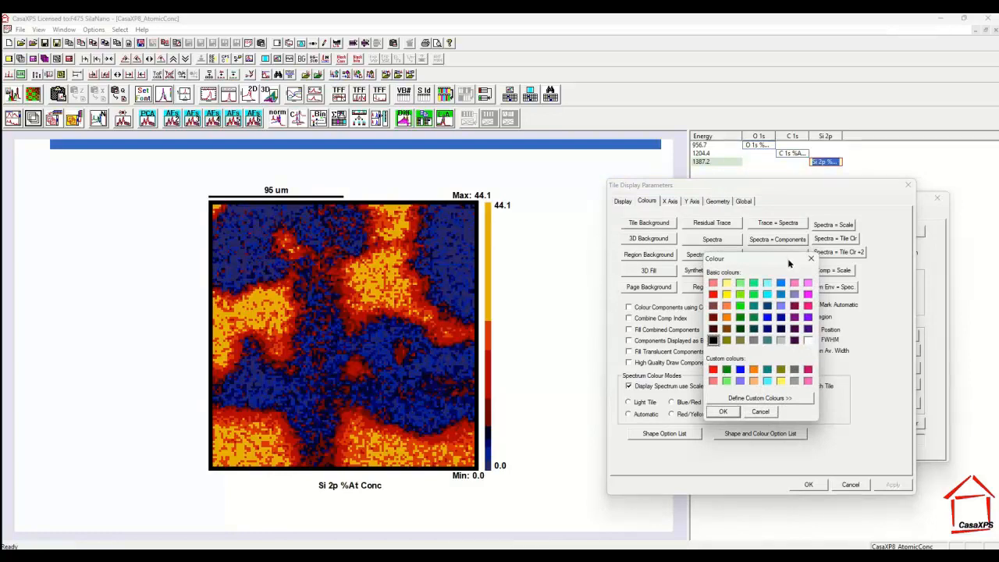
pyautogui.click(810, 259)
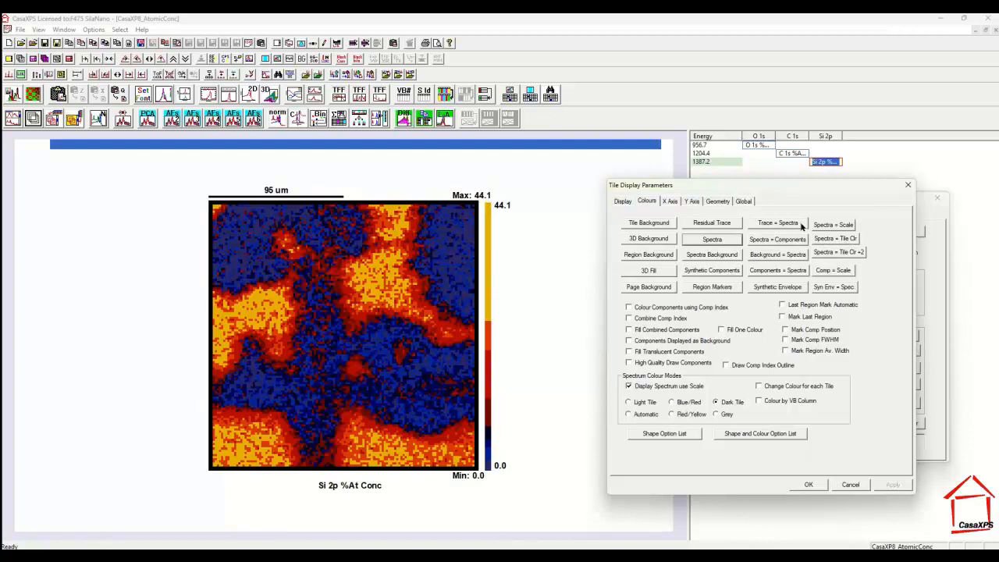
# Set the spectra colours to match the Si 2p tile's false colours and turn off Display Spectrum use Scale.
pyautogui.click(830, 240)
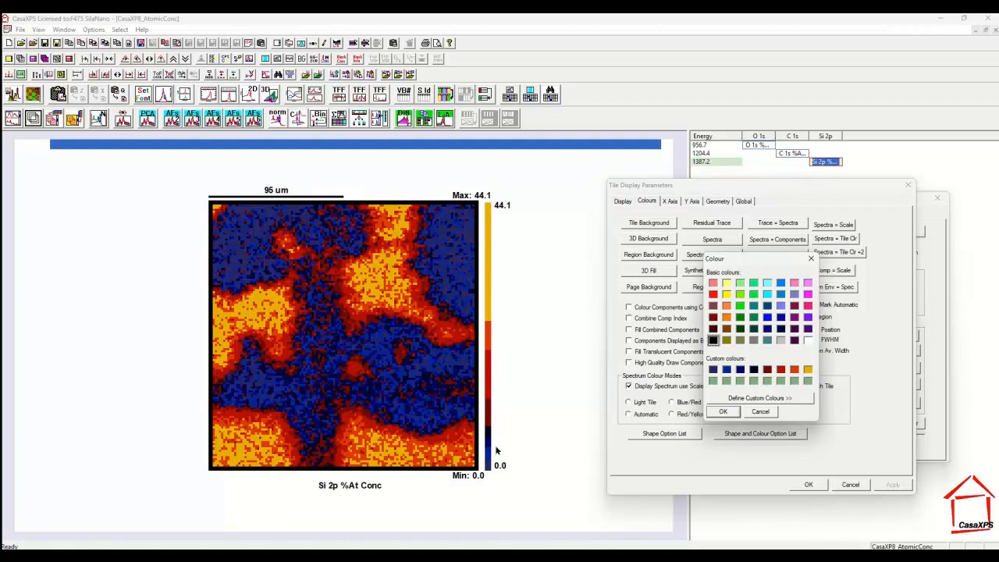
pyautogui.click(723, 413)
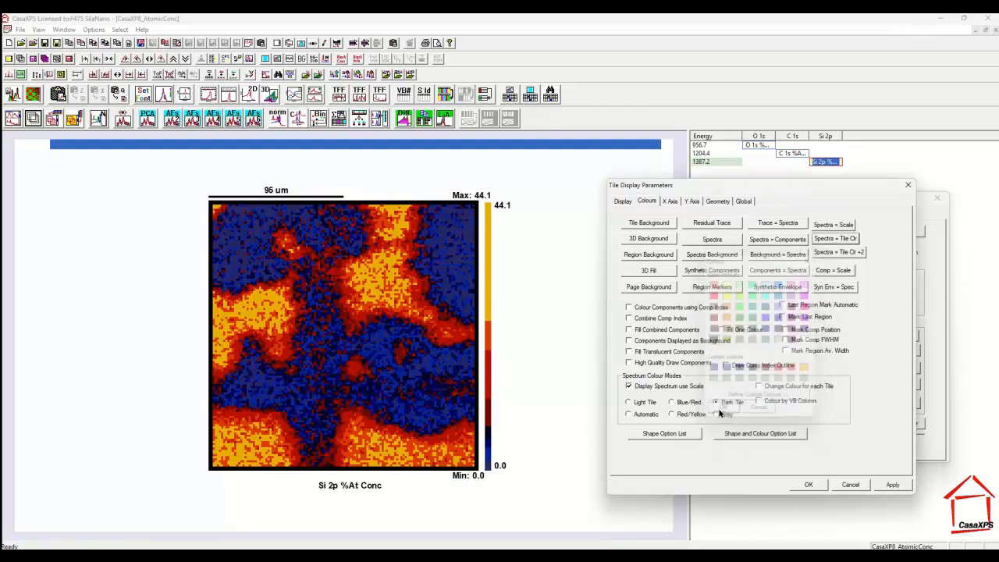
pyautogui.click(642, 386)
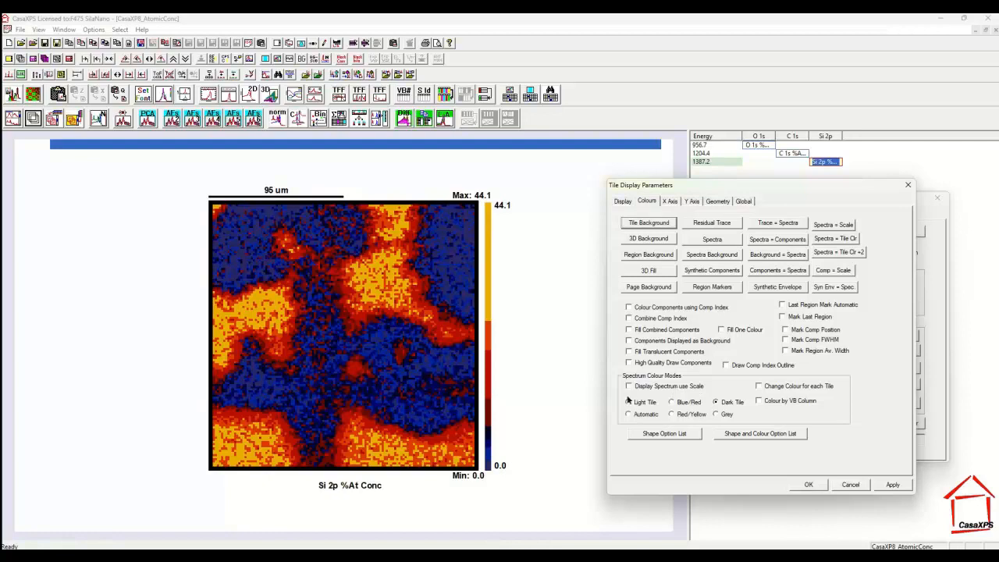
pyautogui.click(809, 484)
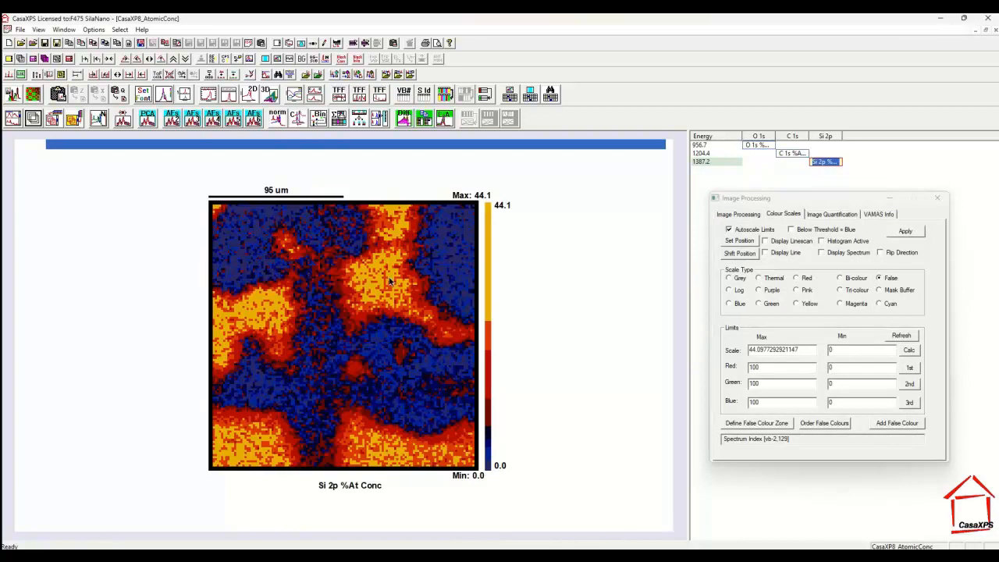
# Define the false-colour zone image from the Si 2p atomic concentration image and switch to the 06035wy-fov1.vms image data.
pyautogui.click(735, 215)
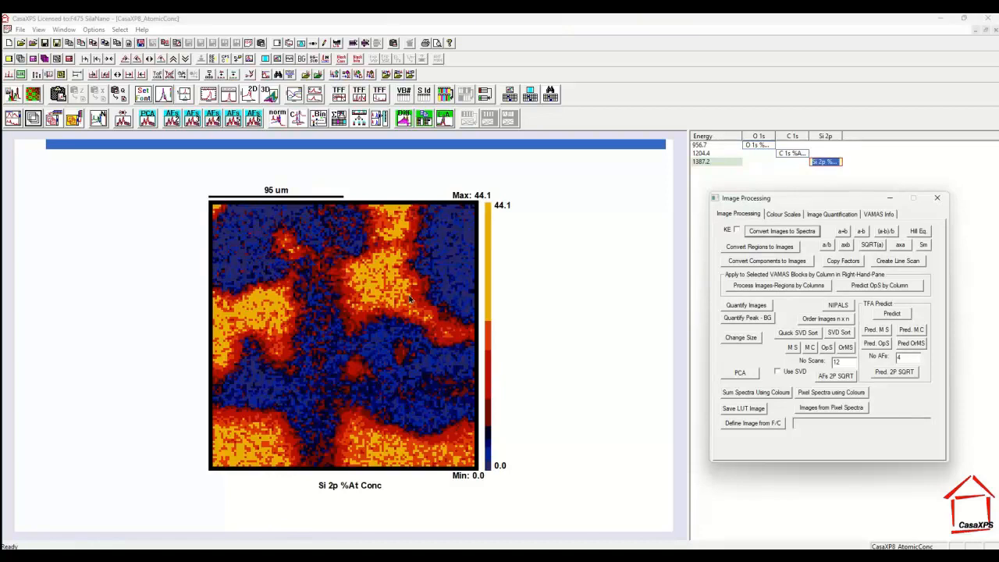
pyautogui.click(752, 423)
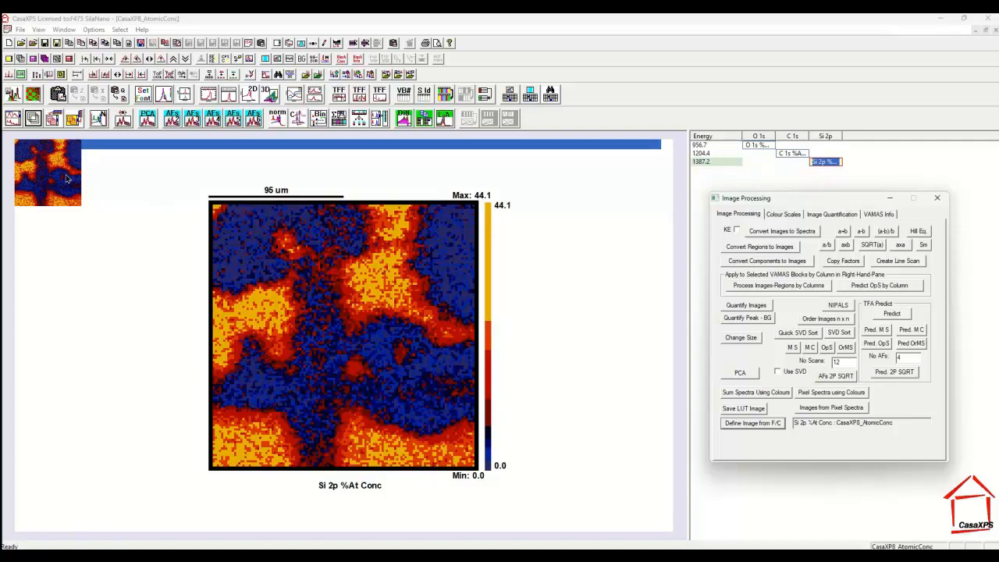
pyautogui.click(64, 29)
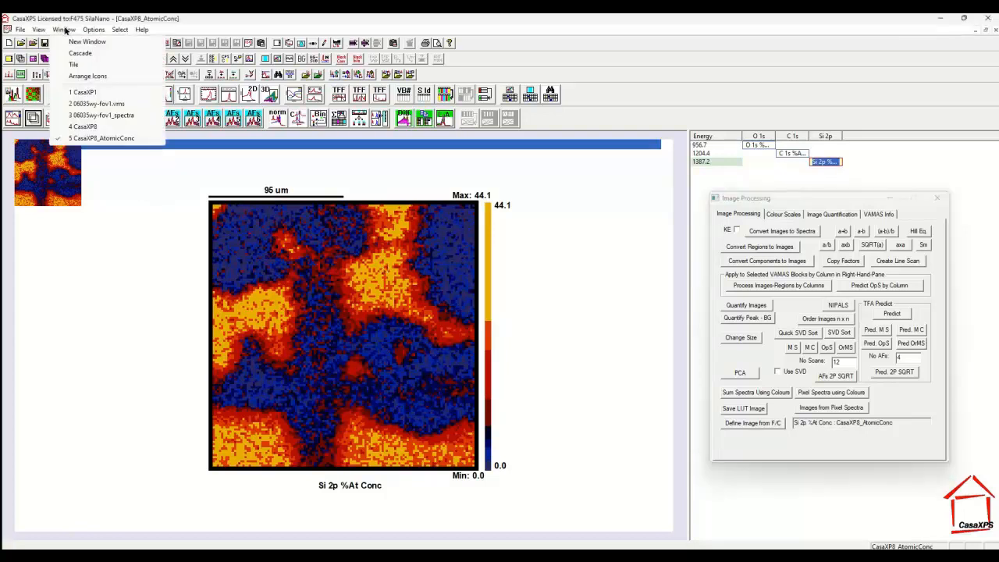
pyautogui.click(84, 103)
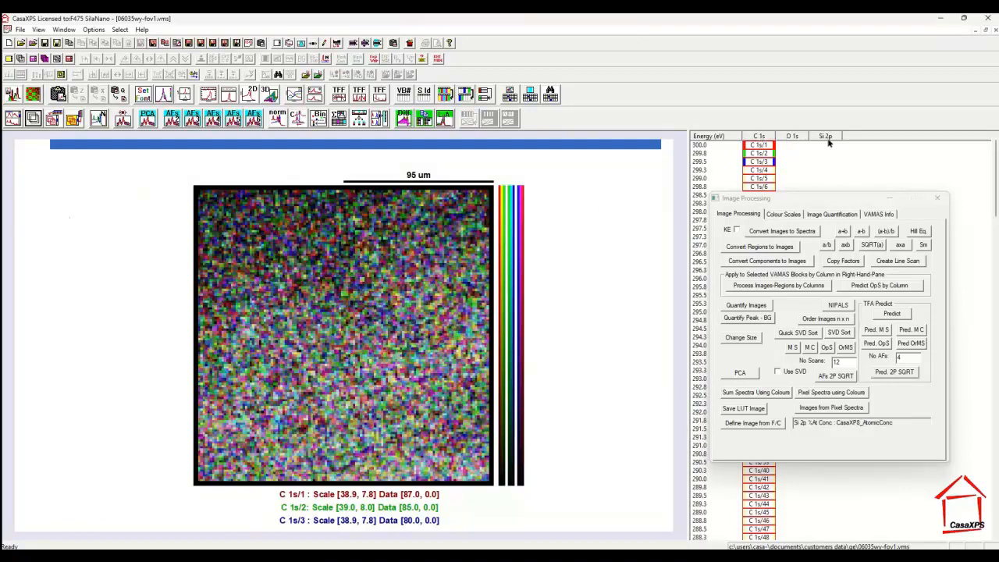
# Sum the spectra of all C 1s images using the false-colour zones and overlay all resulting C 1s spectra.
pyautogui.click(760, 137)
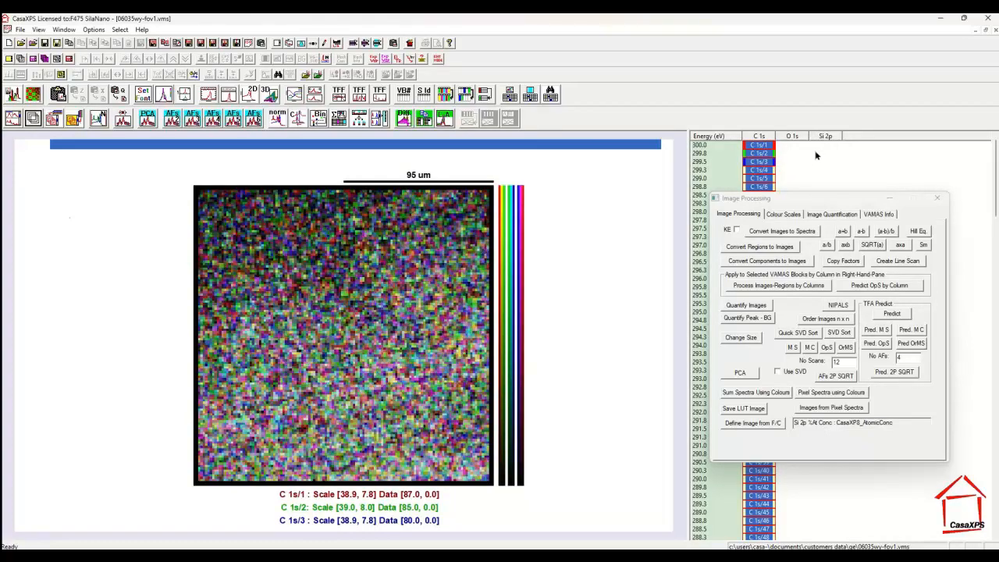
pyautogui.click(729, 394)
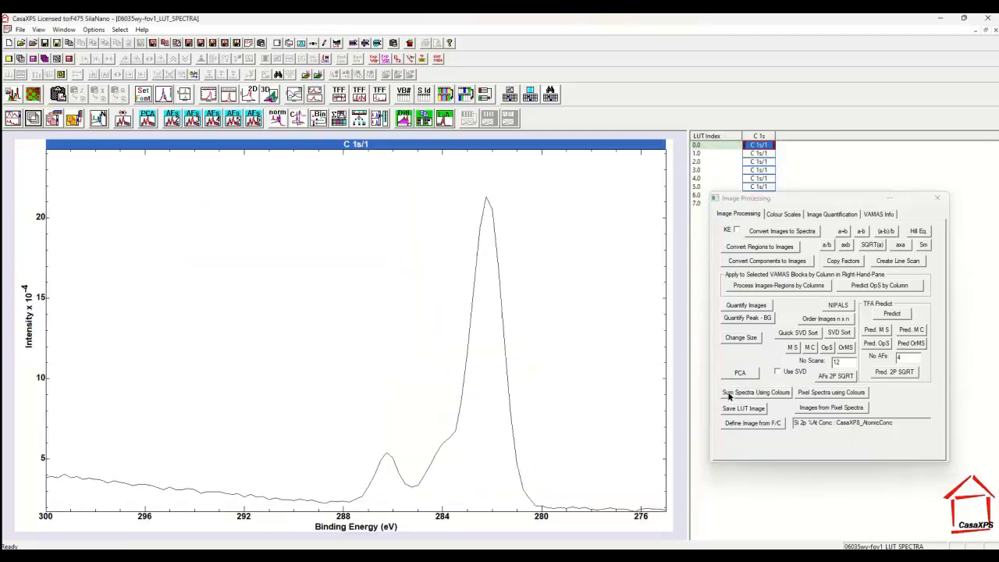
pyautogui.click(757, 136)
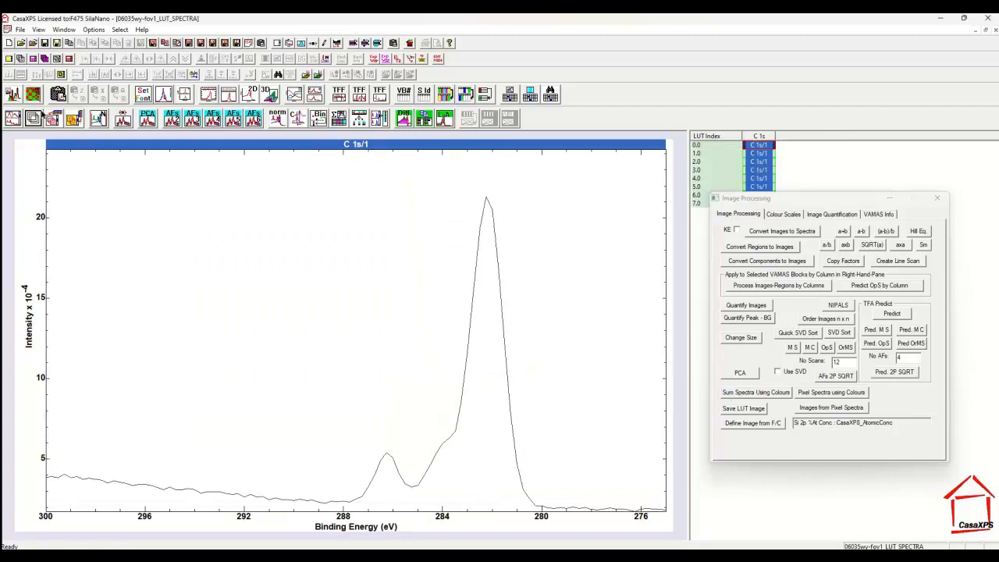
pyautogui.click(32, 118)
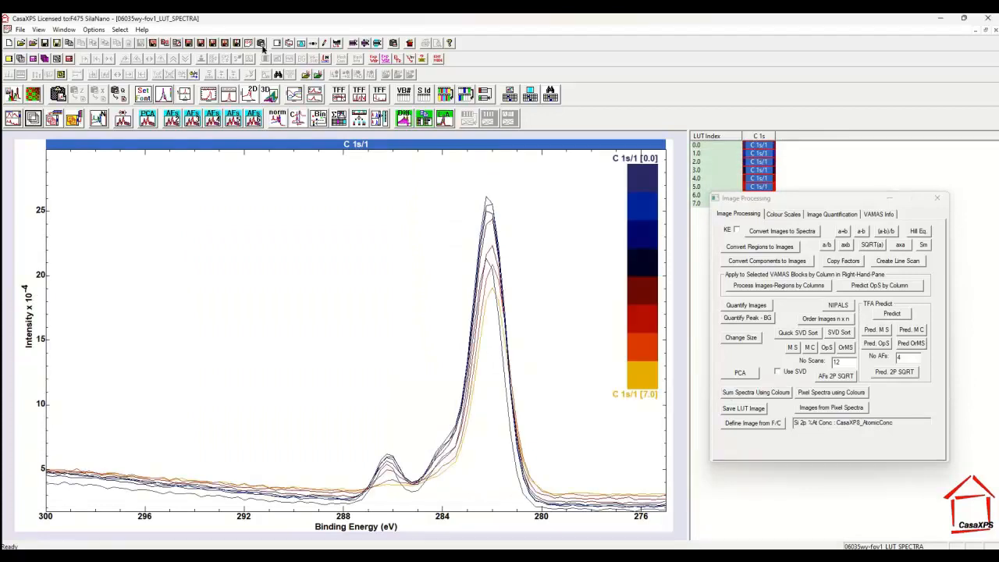
# Set the line width of the overlaid C 1s spectra to 4.
pyautogui.click(291, 44)
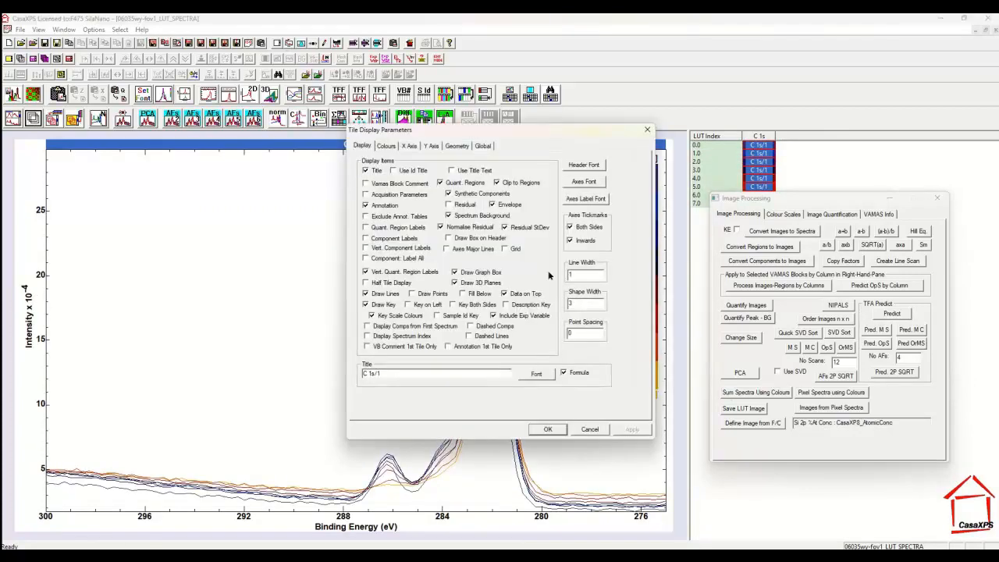
pyautogui.write('4')
pyautogui.click(556, 430)
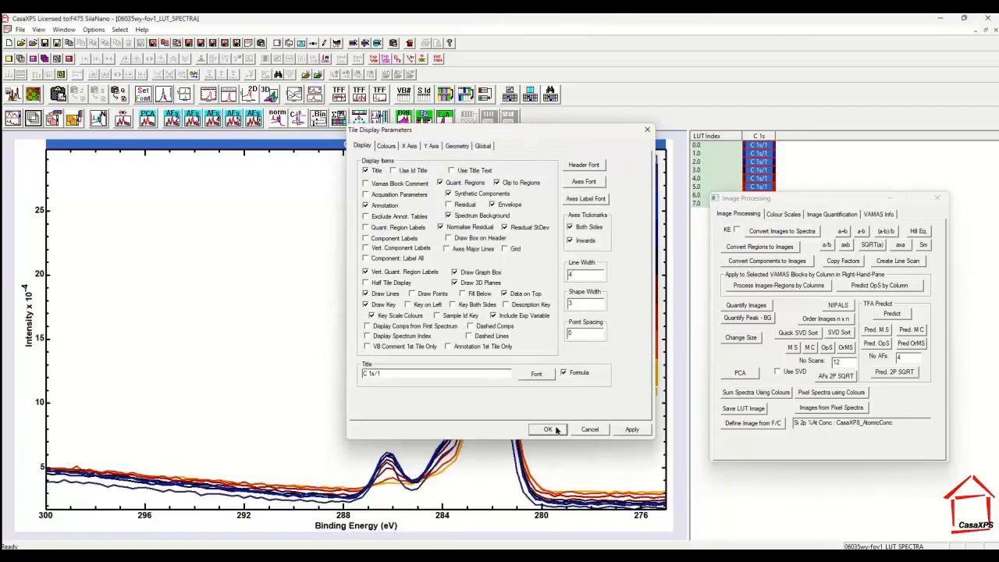